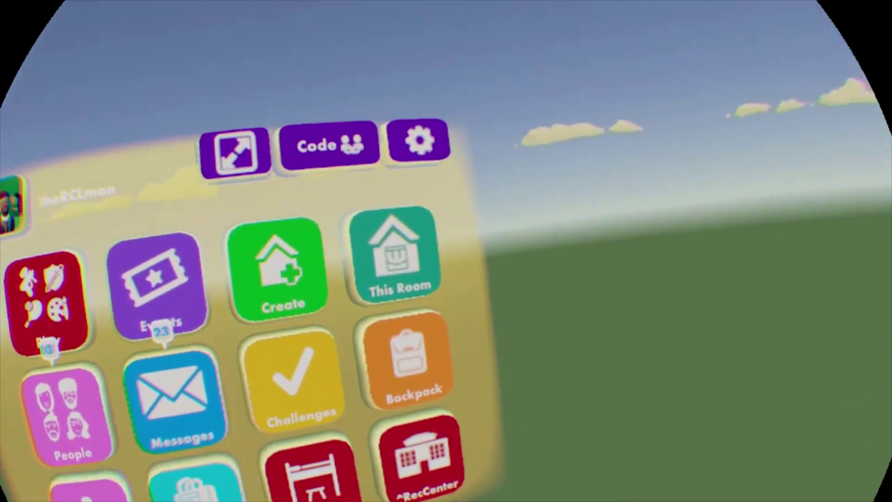
# Open the FreestyleRoom.Home subroom settings on the Current Mood page, showing Sunny Day
pyautogui.click(394, 241)
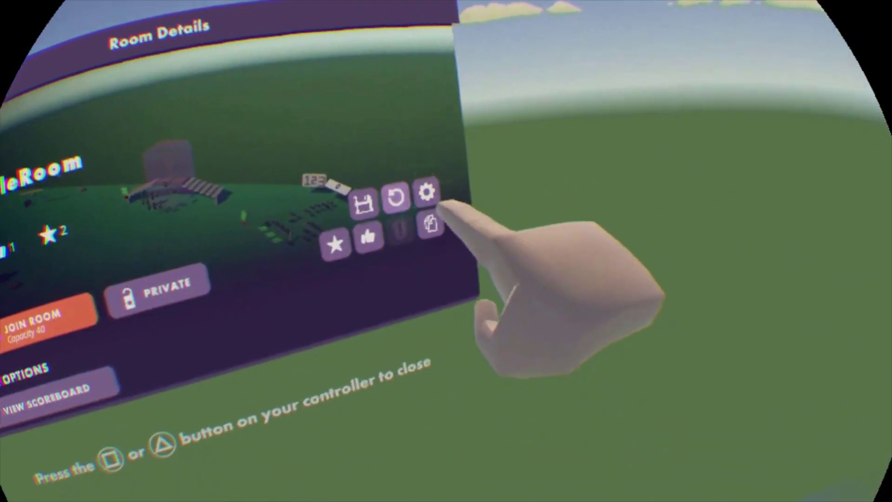
pyautogui.click(426, 191)
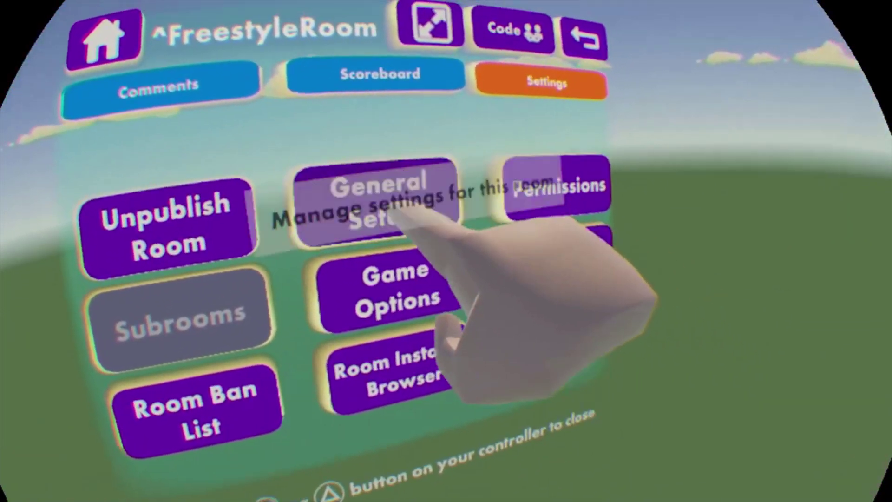
pyautogui.click(406, 281)
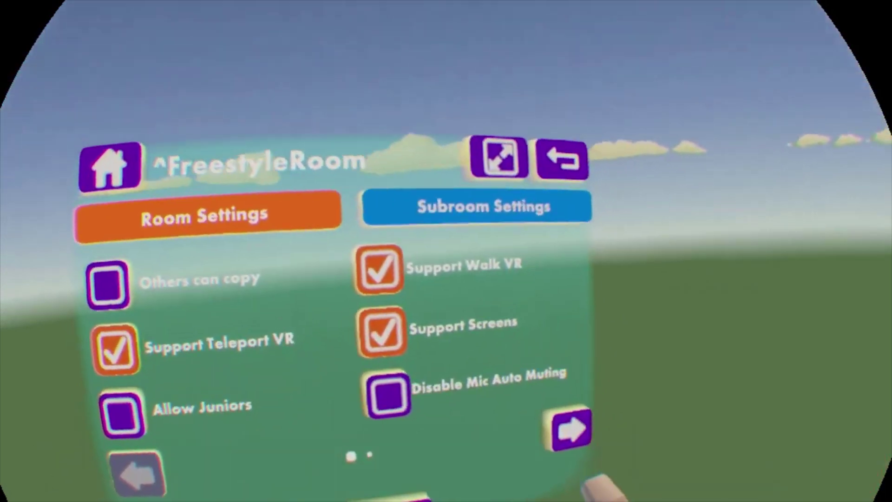
pyautogui.click(437, 230)
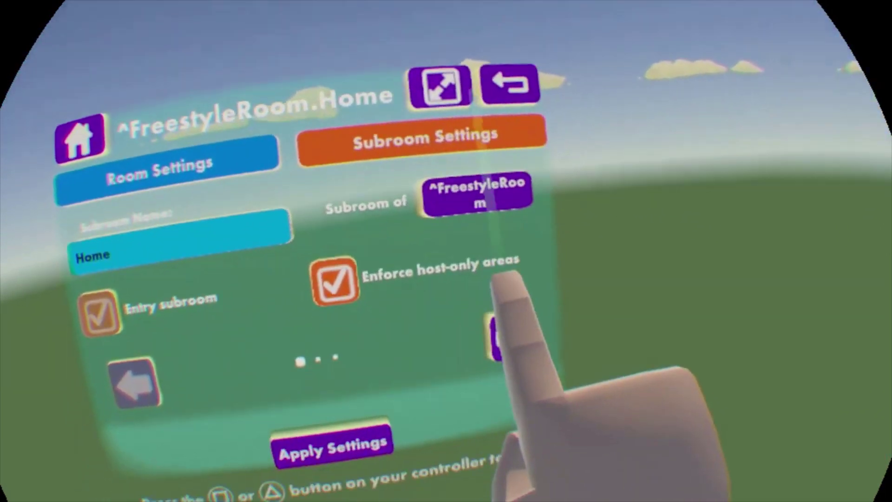
pyautogui.click(504, 320)
pyautogui.click(554, 279)
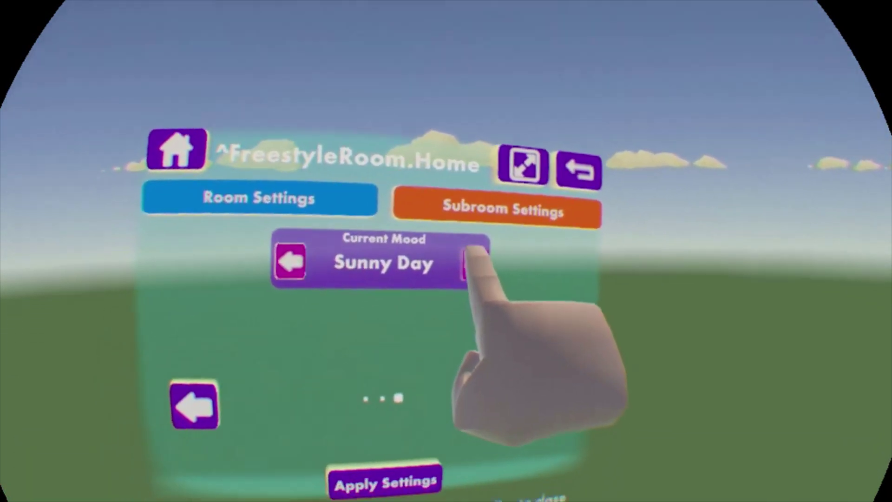
# Preview the sky moods Cozy Sunset, Misty Sunrise, Wild Night, Tropical Sunset and Spooky Night
pyautogui.click(475, 262)
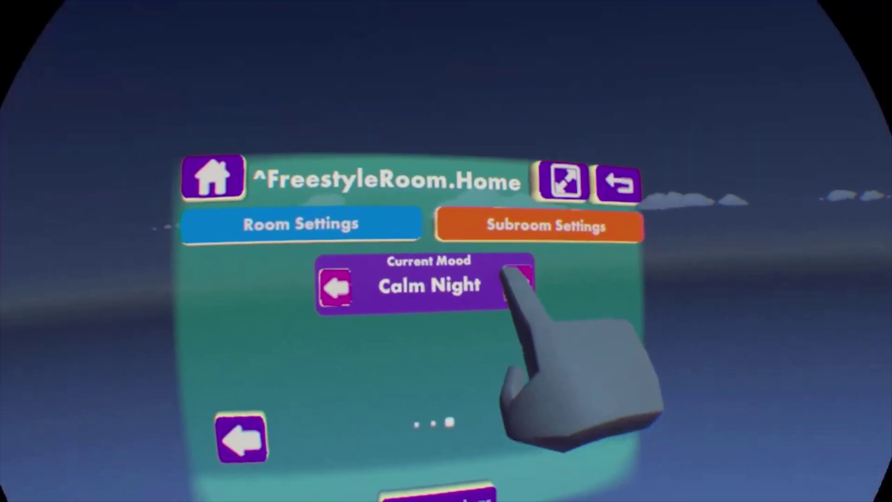
pyautogui.click(508, 279)
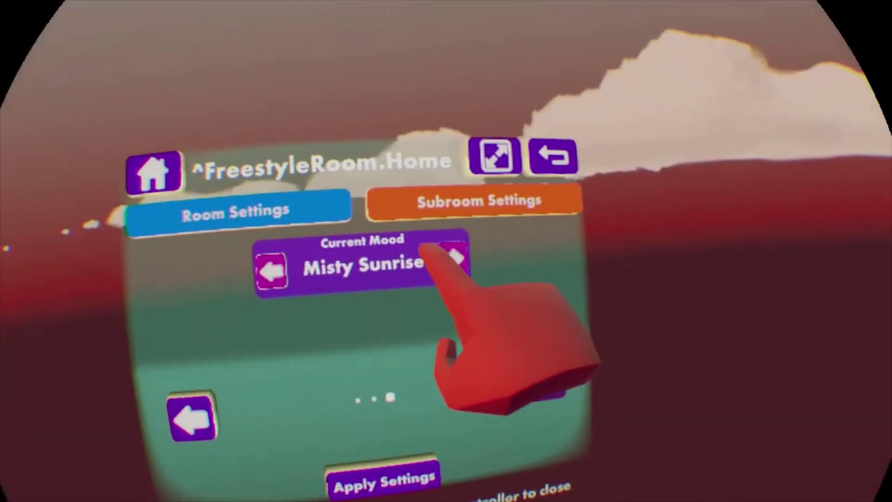
pyautogui.click(453, 258)
pyautogui.click(511, 254)
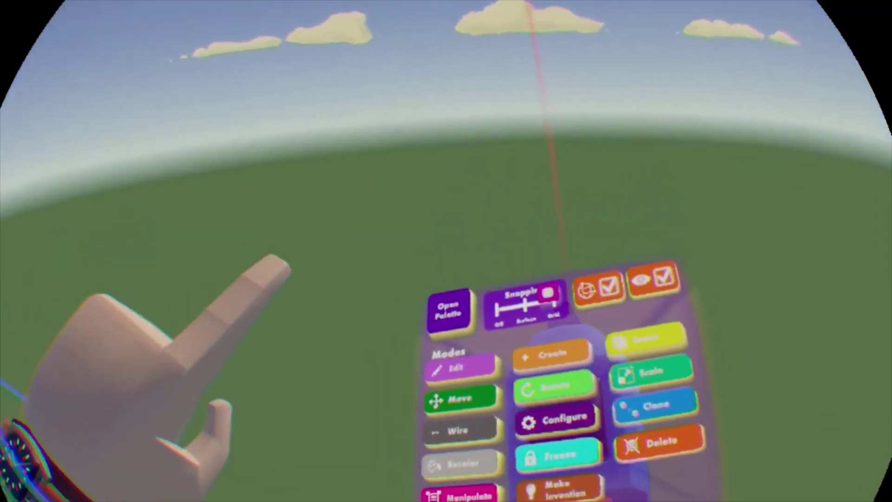
# Spawn a Background Objects Chip and a SkyDome Chip from the Other Chips palette
pyautogui.click(458, 311)
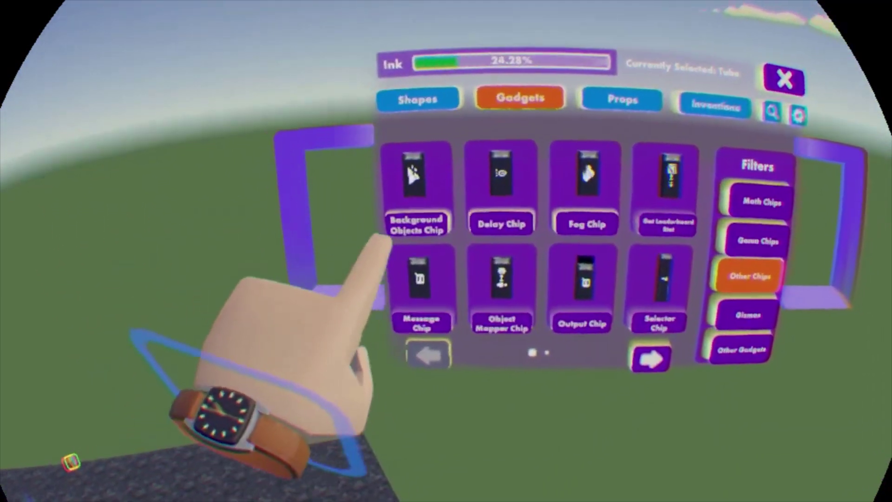
pyautogui.click(432, 190)
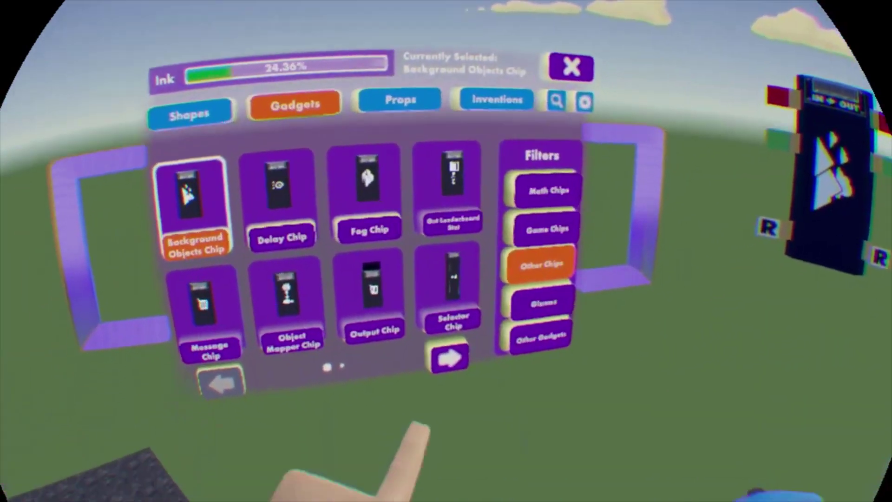
pyautogui.click(453, 351)
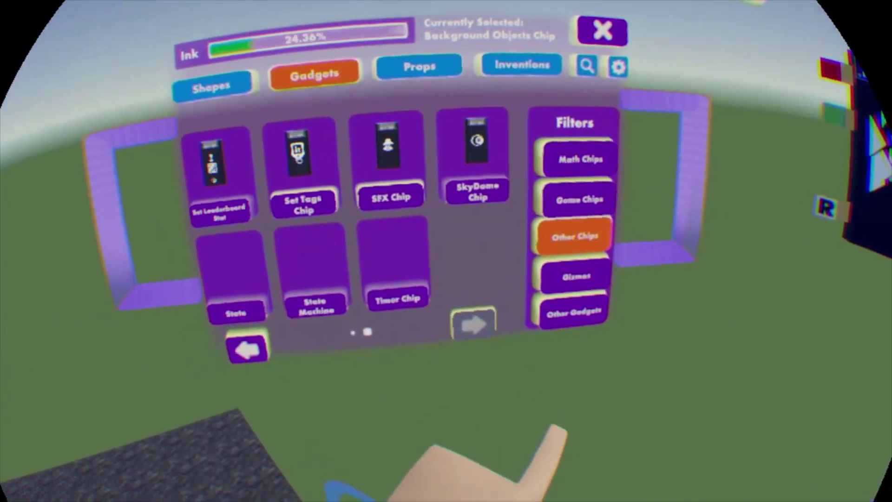
pyautogui.click(460, 181)
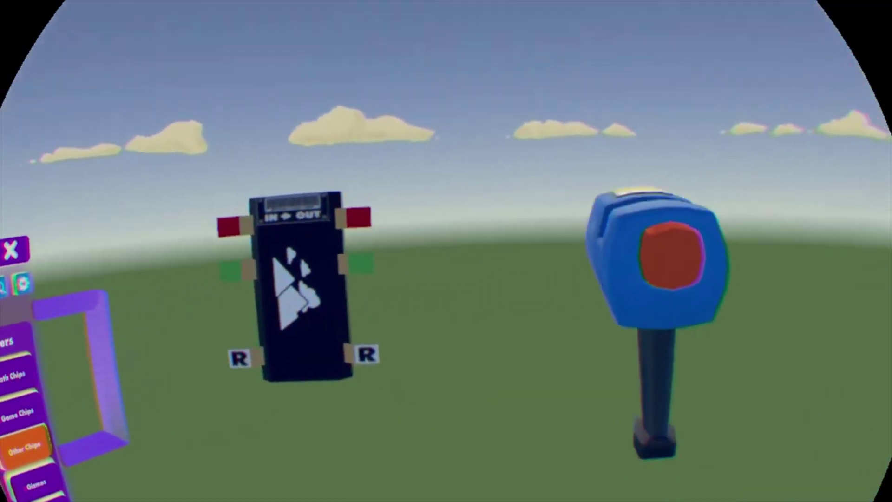
pyautogui.click(541, 226)
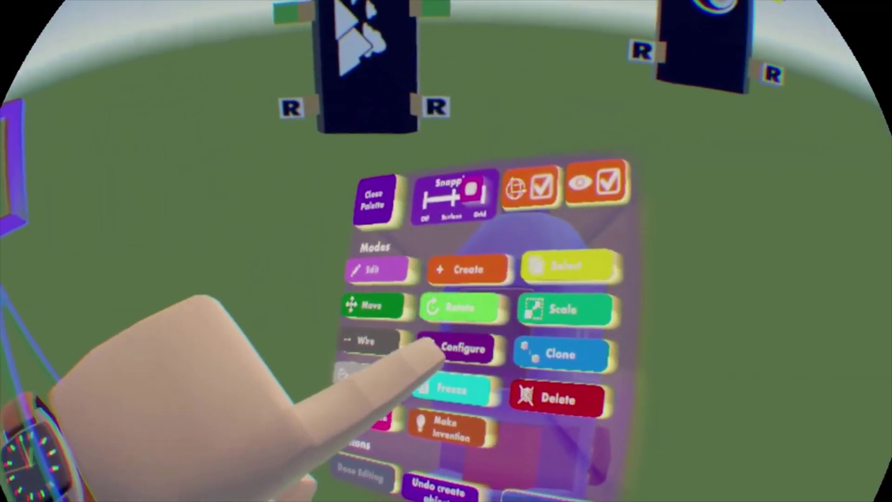
pyautogui.click(460, 349)
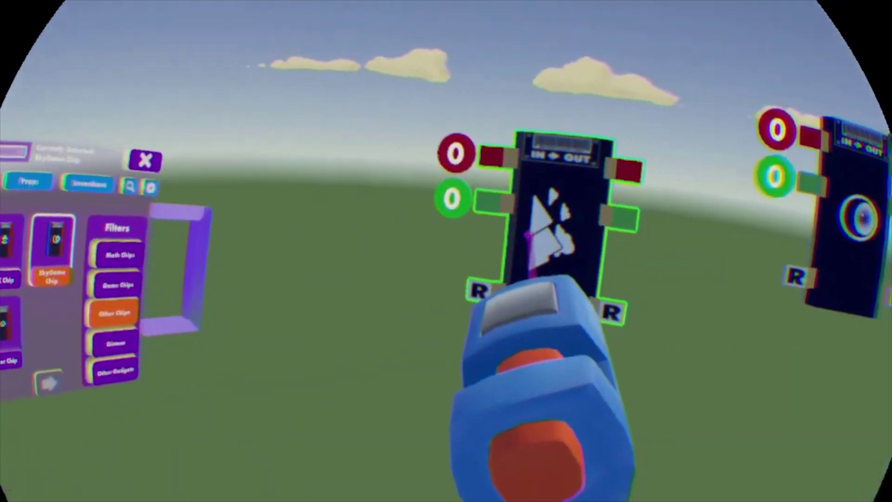
# Configure the Background Objects chip and page past Clouds and Stars to the Moon options (4/7)
pyautogui.click(604, 356)
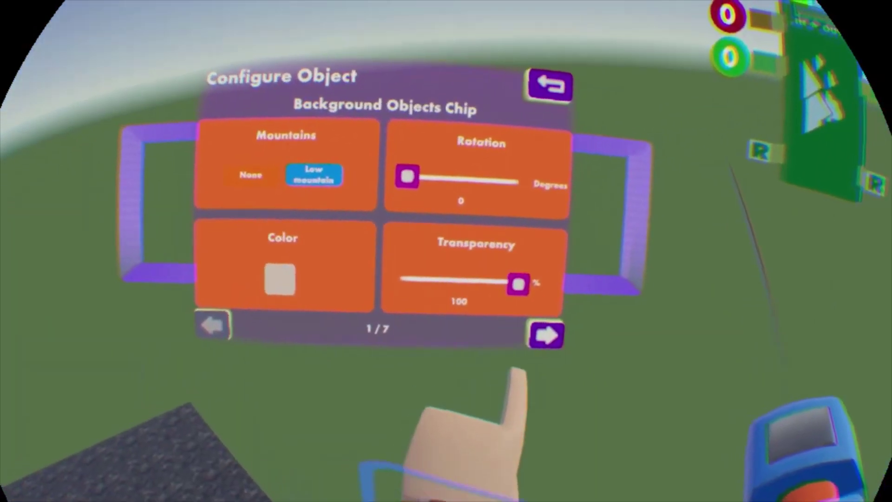
pyautogui.click(577, 379)
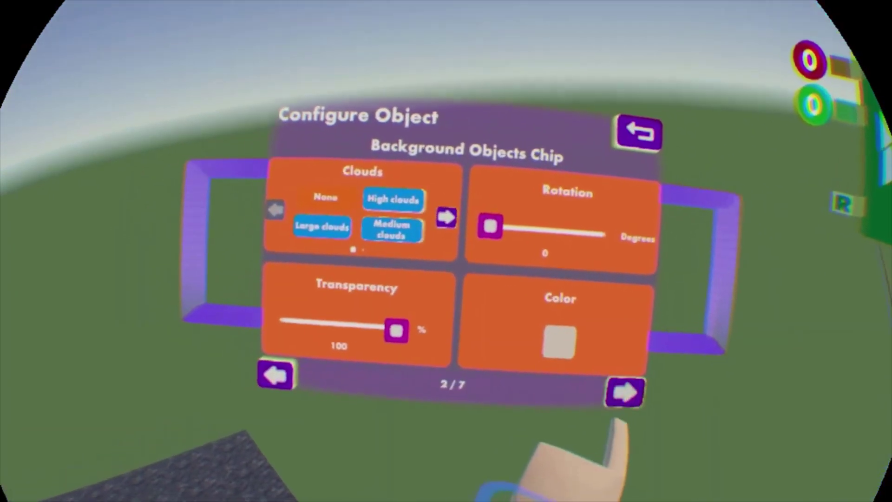
pyautogui.click(577, 378)
pyautogui.click(639, 386)
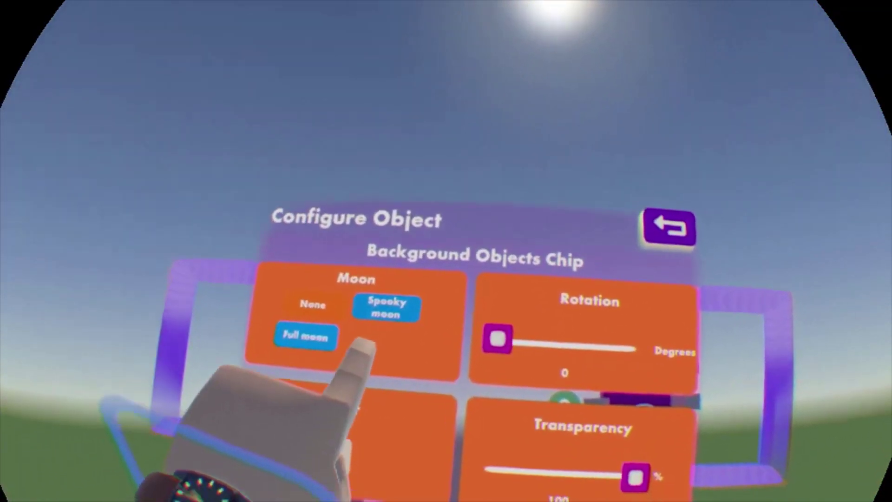
# Compare the full moon and spooky moon styles, settling on Spooky moon
pyautogui.click(387, 308)
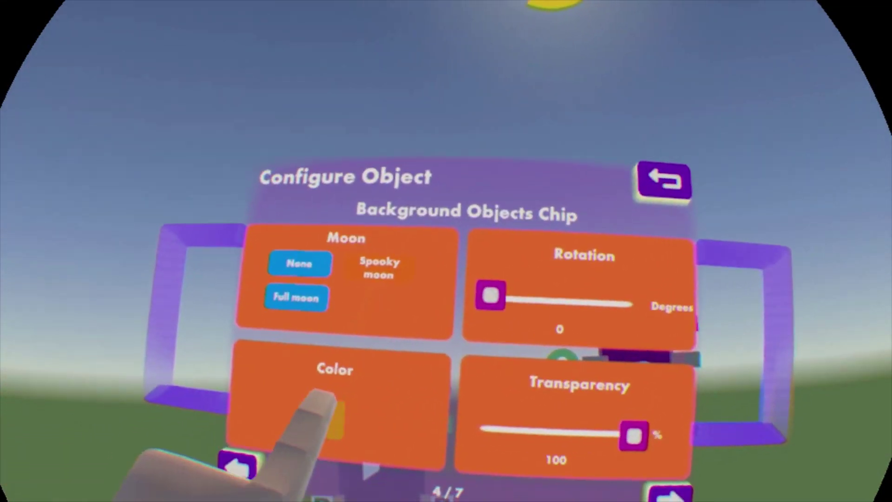
pyautogui.click(338, 313)
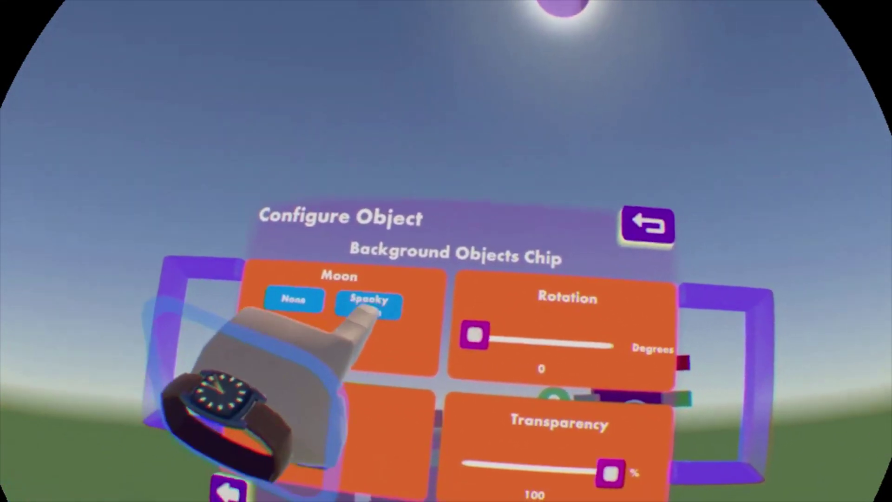
pyautogui.click(315, 253)
pyautogui.click(258, 284)
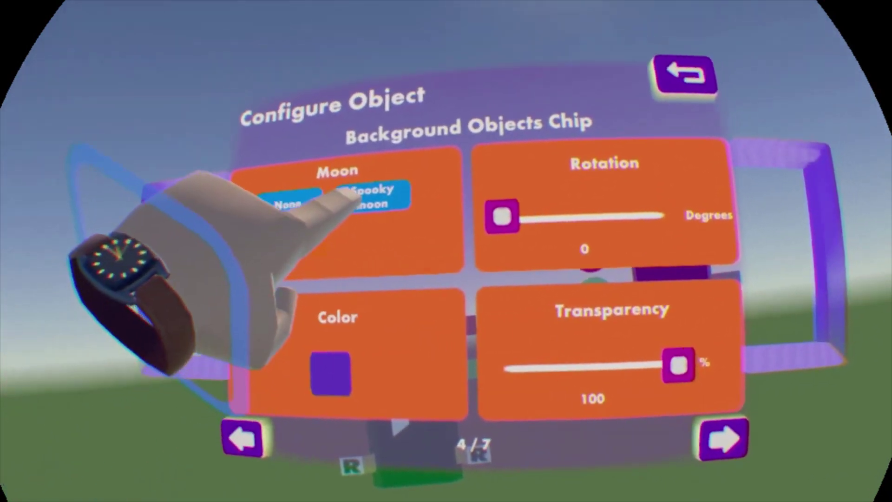
pyautogui.click(419, 156)
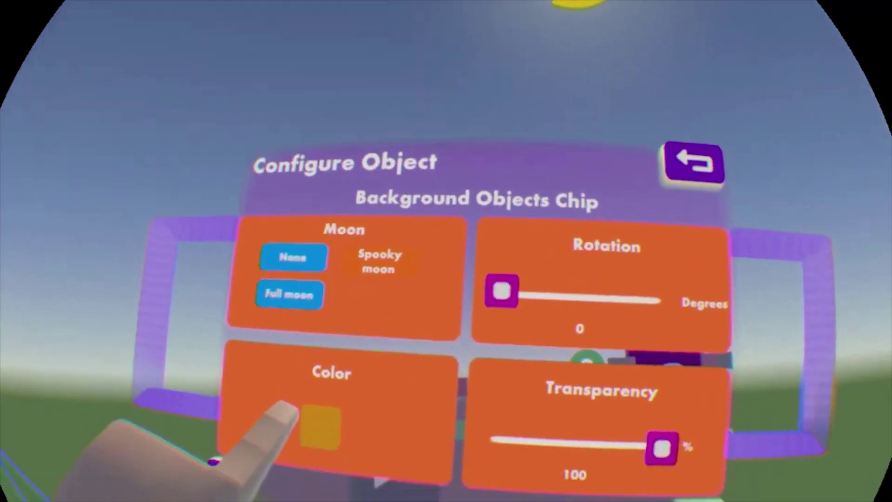
# Set the Background Objects Moon Color to red from the colour palette
pyautogui.click(320, 427)
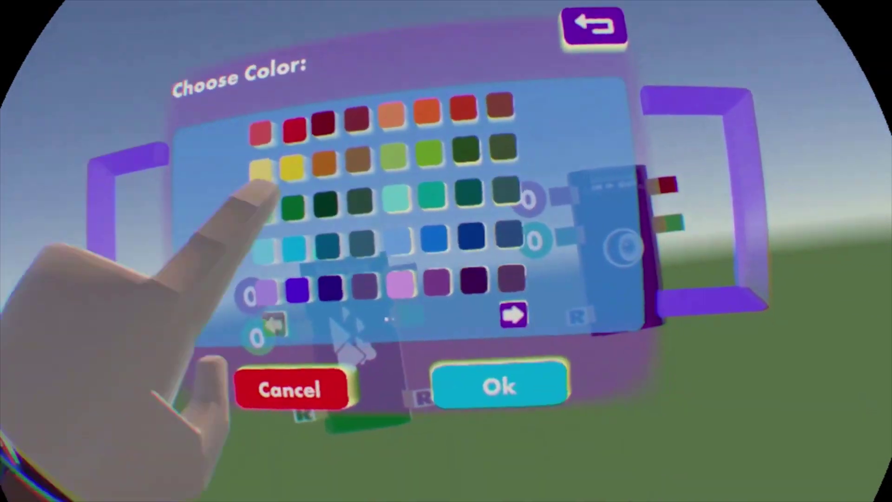
pyautogui.click(384, 210)
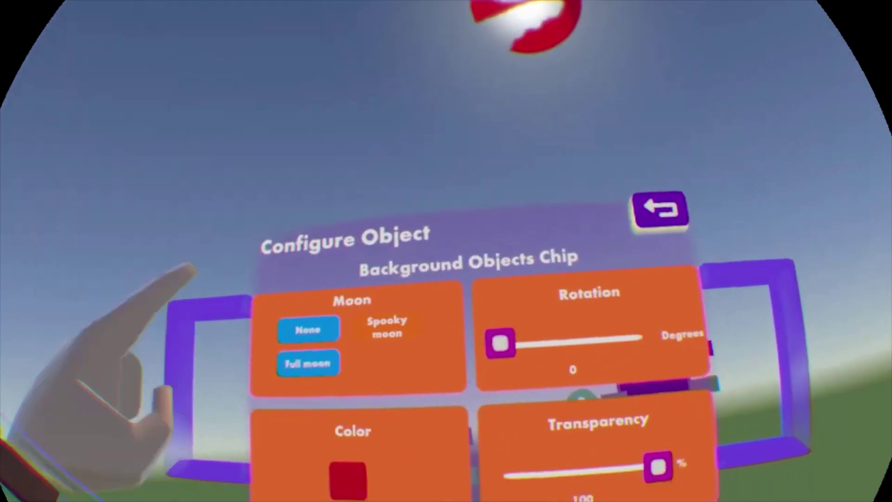
pyautogui.click(307, 363)
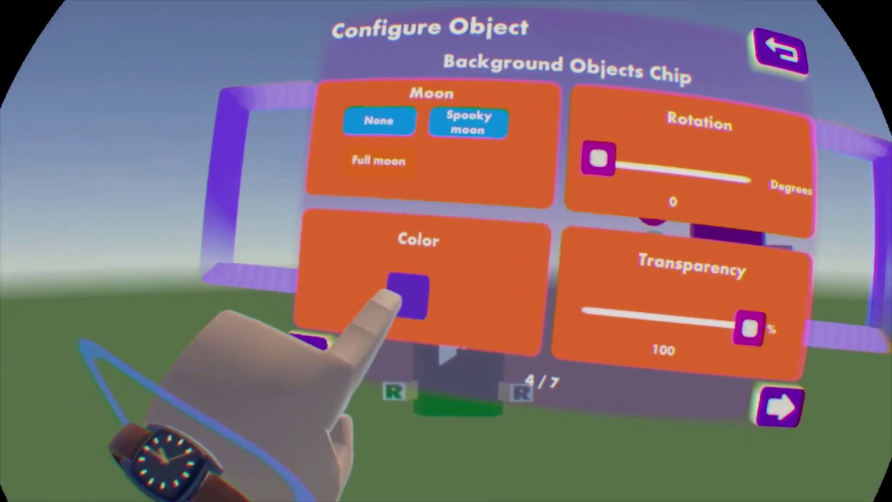
pyautogui.click(399, 296)
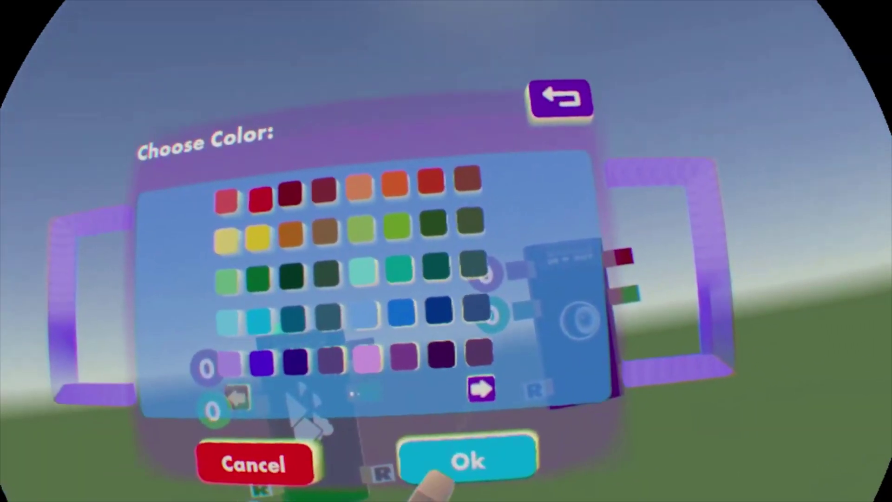
pyautogui.click(435, 475)
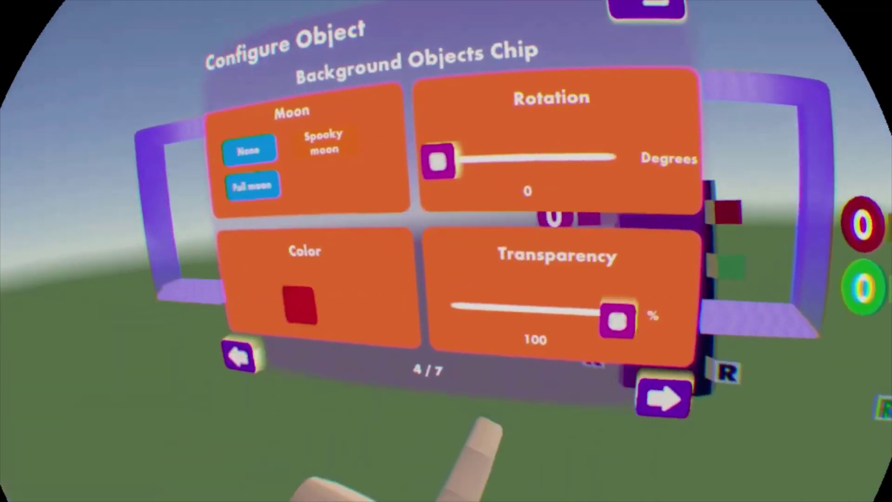
pyautogui.click(239, 356)
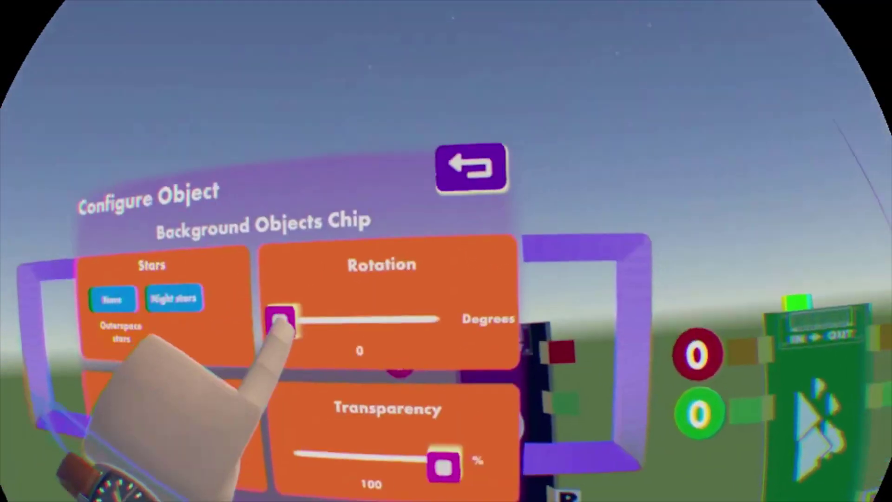
# Set the stars Rotation to 118 and close the Background Objects configuration
pyautogui.moveTo(303, 344); pyautogui.dragTo(299, 240)
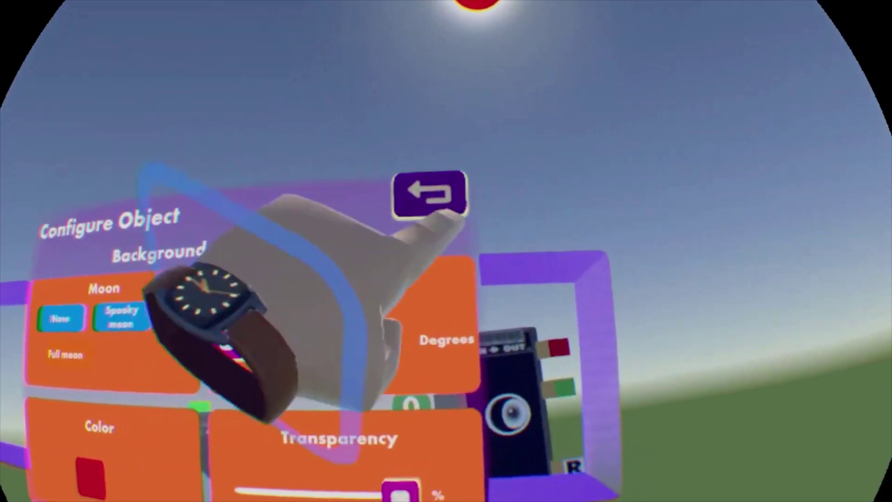
pyautogui.click(430, 194)
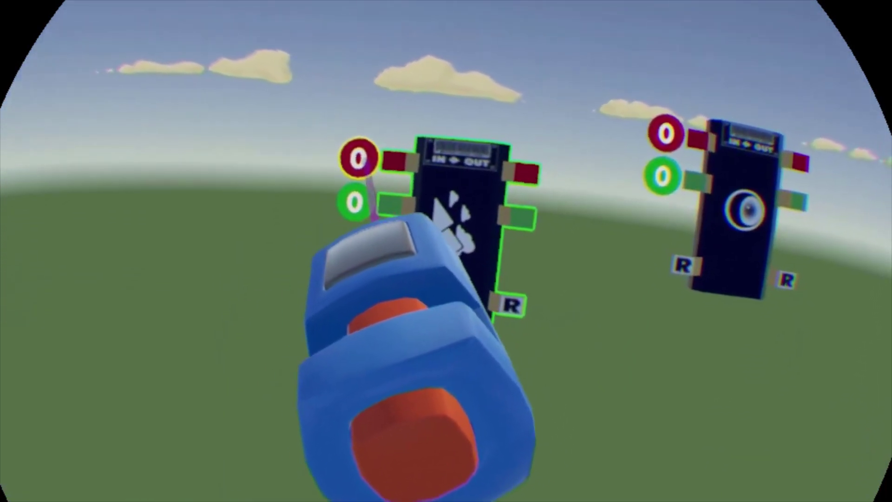
pyautogui.click(460, 200)
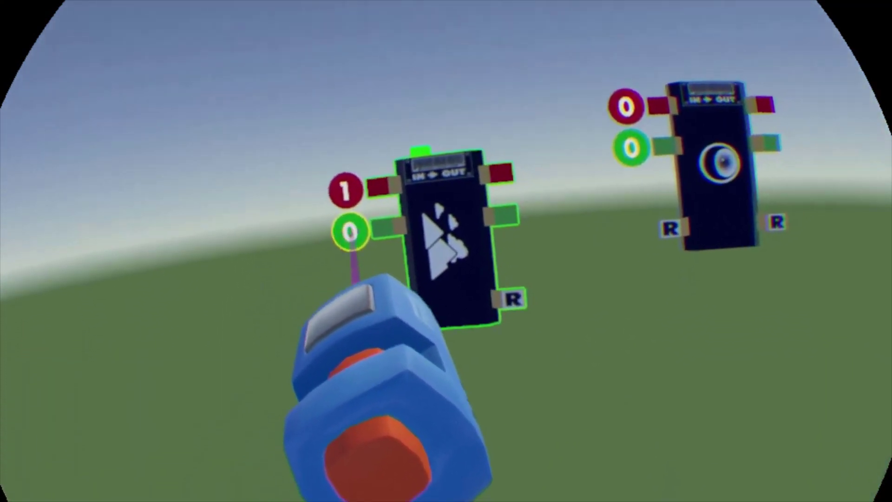
# Raise the Background Objects chip's input value from 0 to 1
pyautogui.click(446, 242)
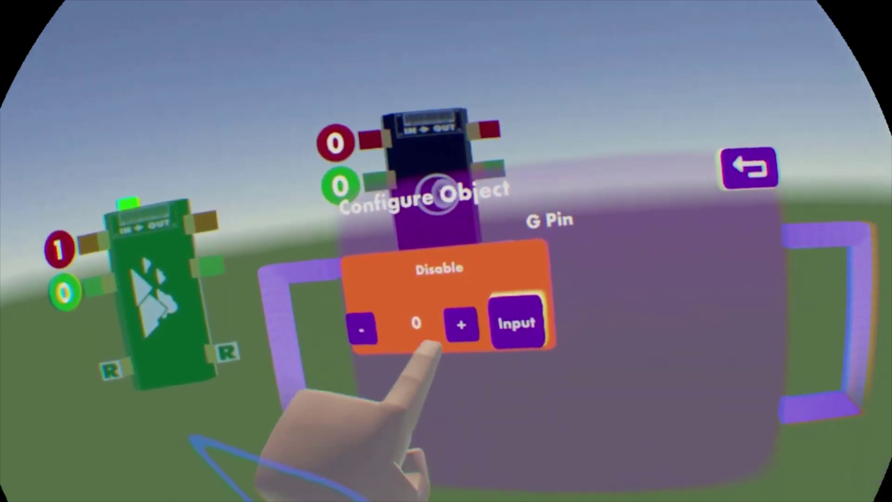
pyautogui.click(461, 324)
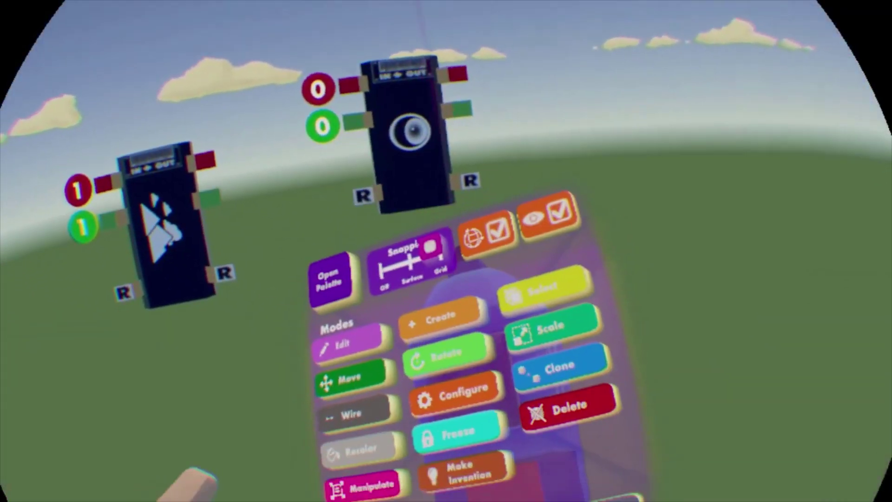
pyautogui.click(458, 378)
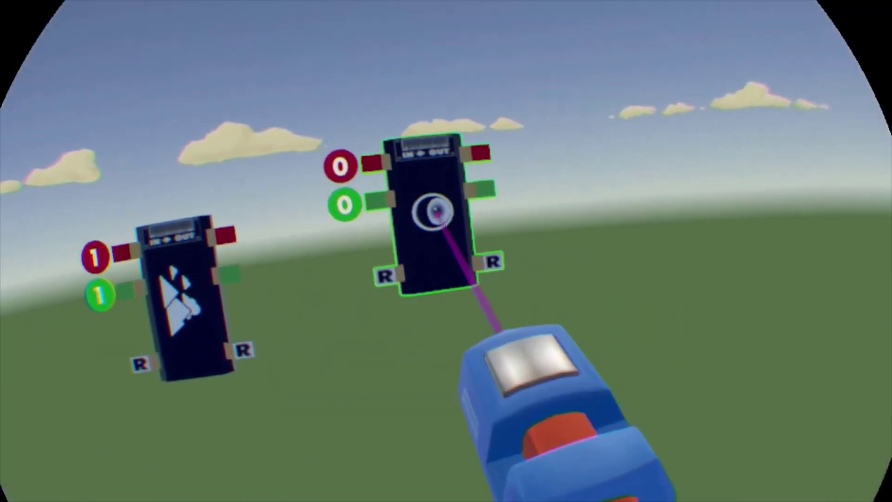
# Set the SkyDome Sky Top Color to purple and Sky Bottom Color to white
pyautogui.click(504, 206)
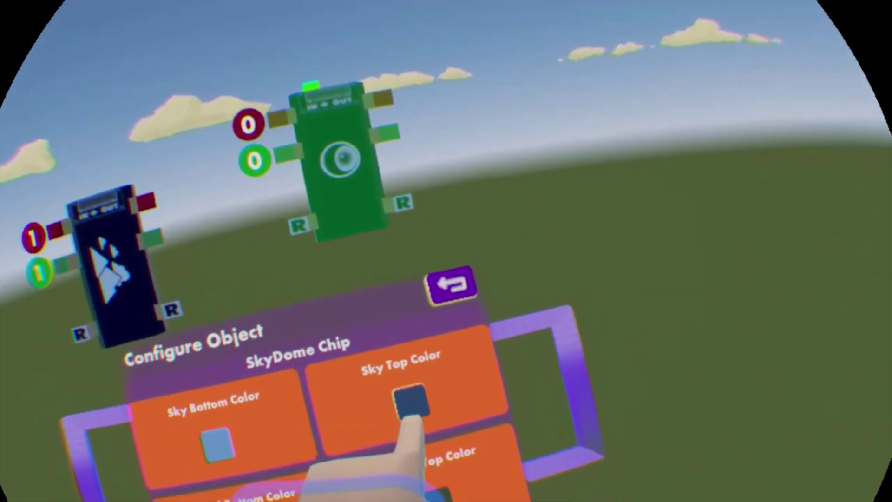
pyautogui.click(432, 427)
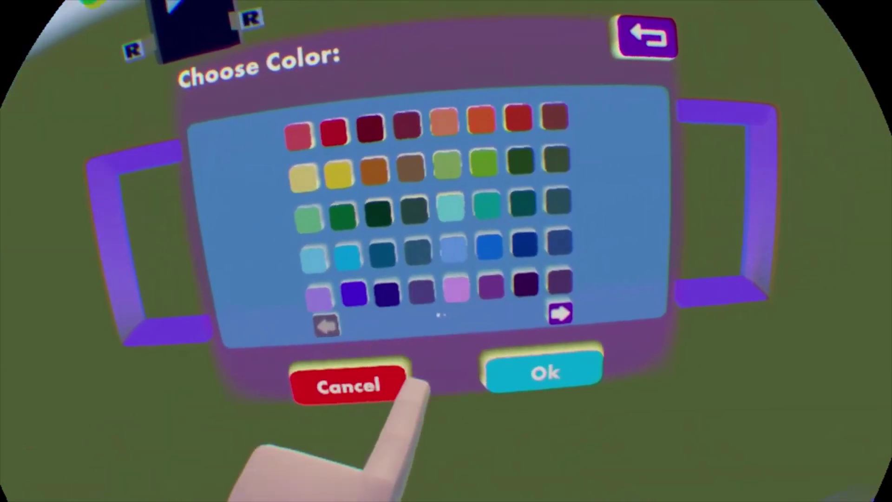
pyautogui.click(399, 386)
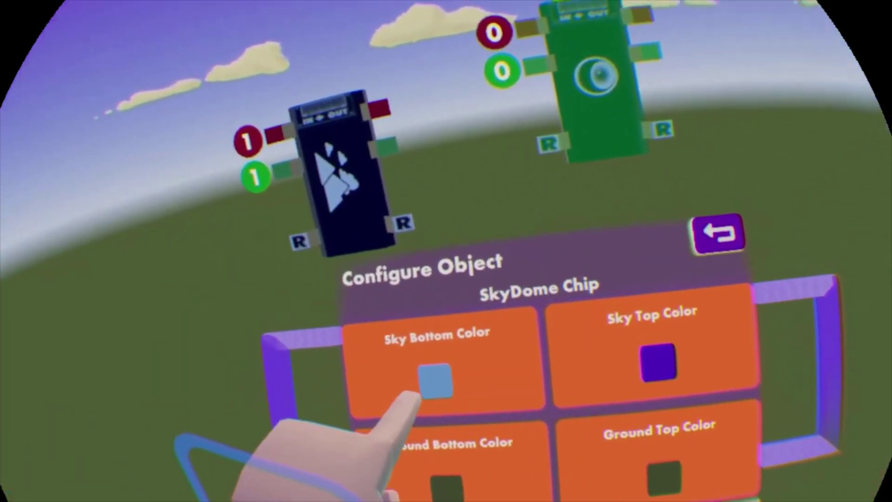
pyautogui.click(470, 407)
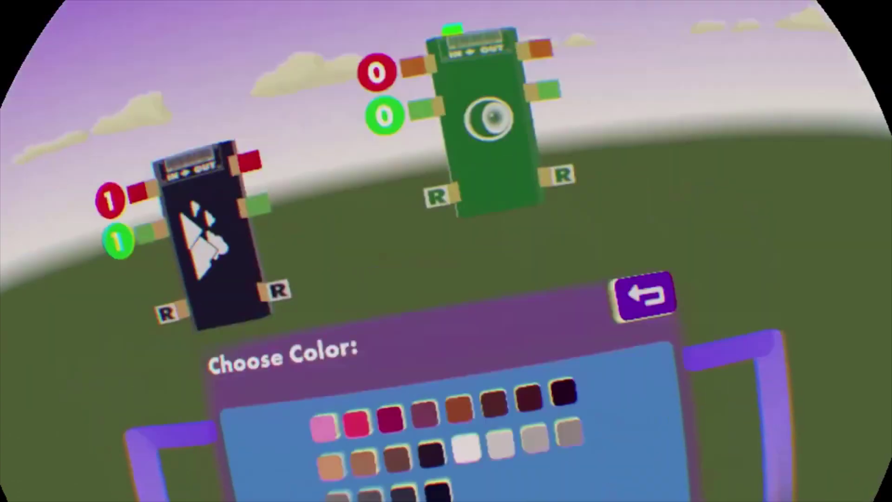
pyautogui.click(421, 216)
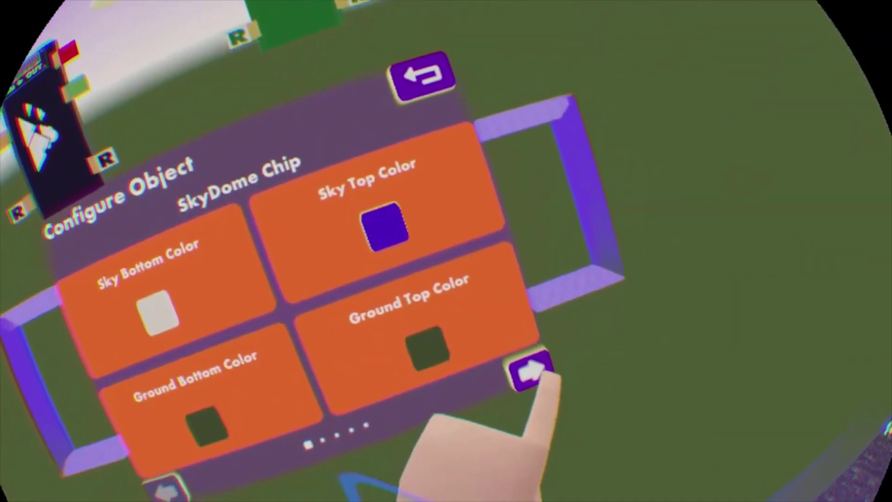
# Give the SkyDome a near-black Horizon Color and raise Horizon Size from 22 to 37
pyautogui.click(532, 370)
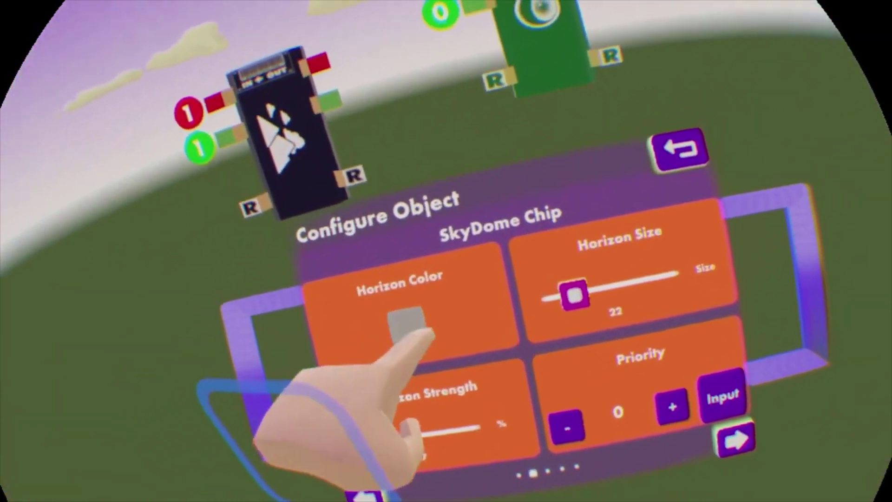
pyautogui.click(404, 323)
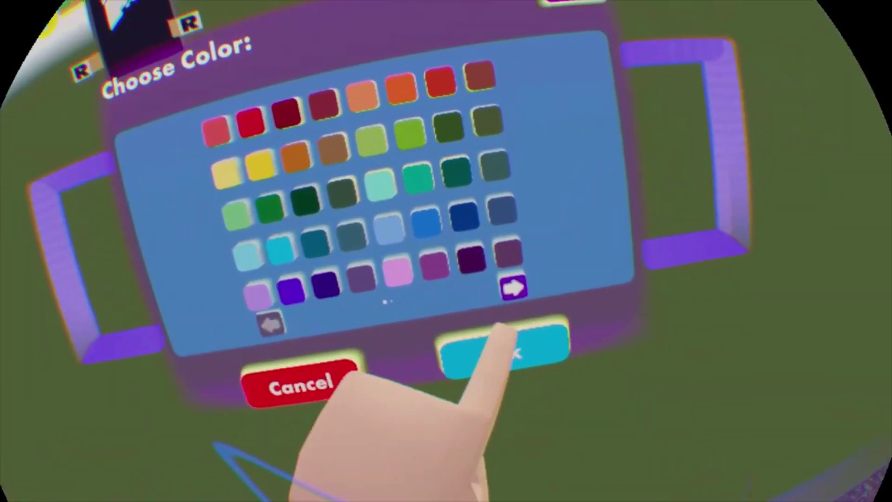
pyautogui.click(514, 288)
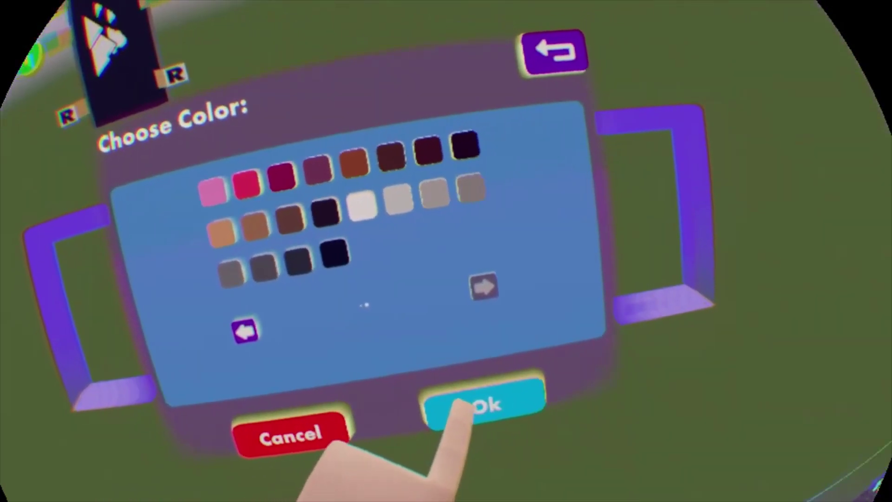
pyautogui.click(470, 411)
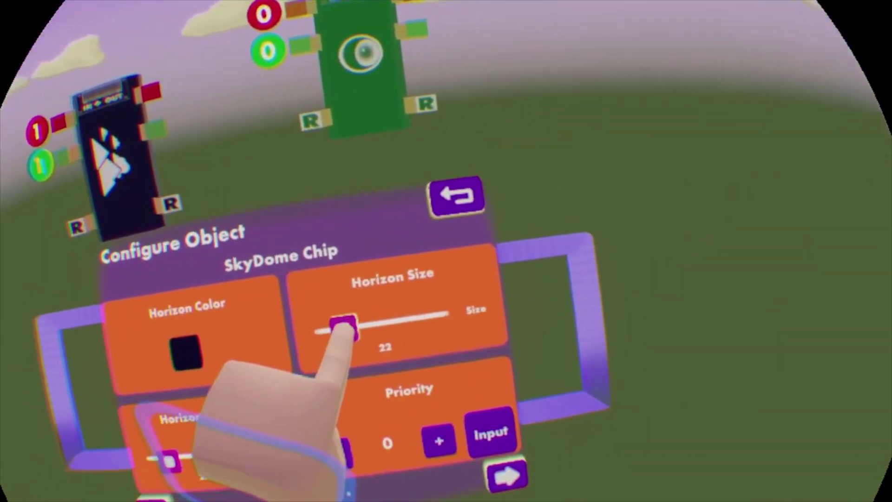
pyautogui.moveTo(349, 339); pyautogui.dragTo(363, 337)
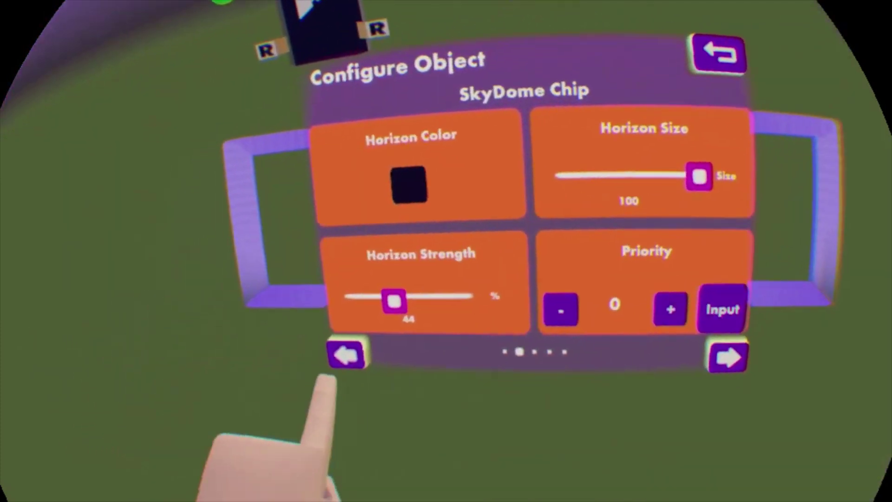
# Set SkyDome Ground Top Color to deep pink and Ground Bottom Color to blue, then close the chip's settings
pyautogui.click(342, 367)
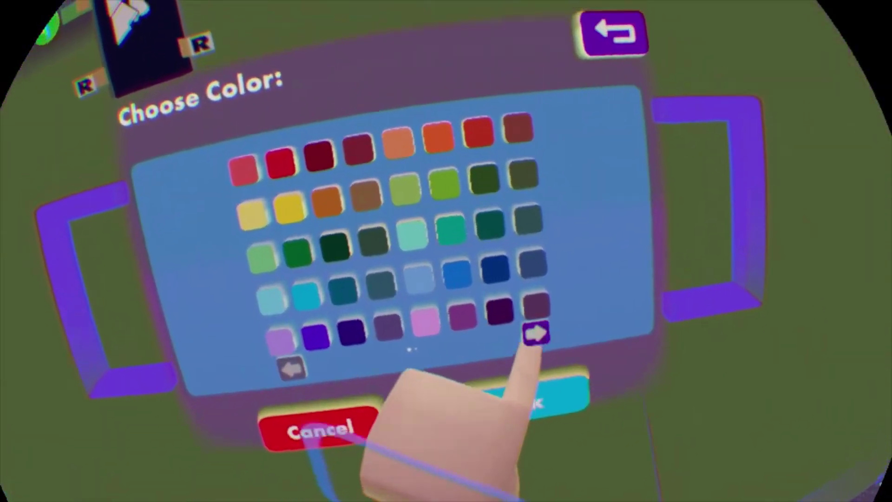
pyautogui.click(536, 333)
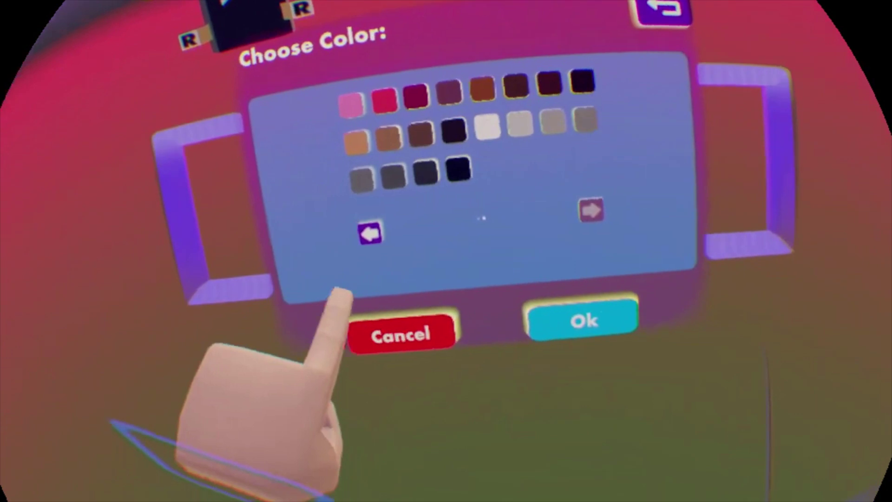
pyautogui.click(562, 332)
pyautogui.click(400, 320)
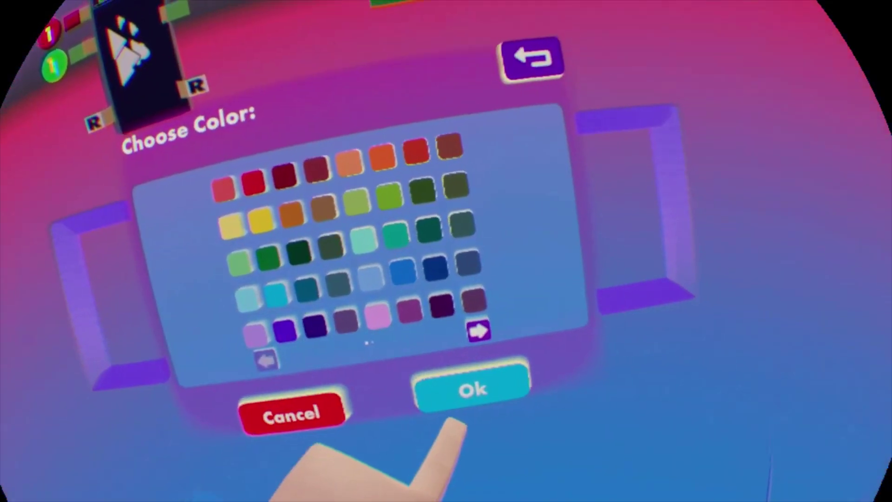
pyautogui.click(506, 380)
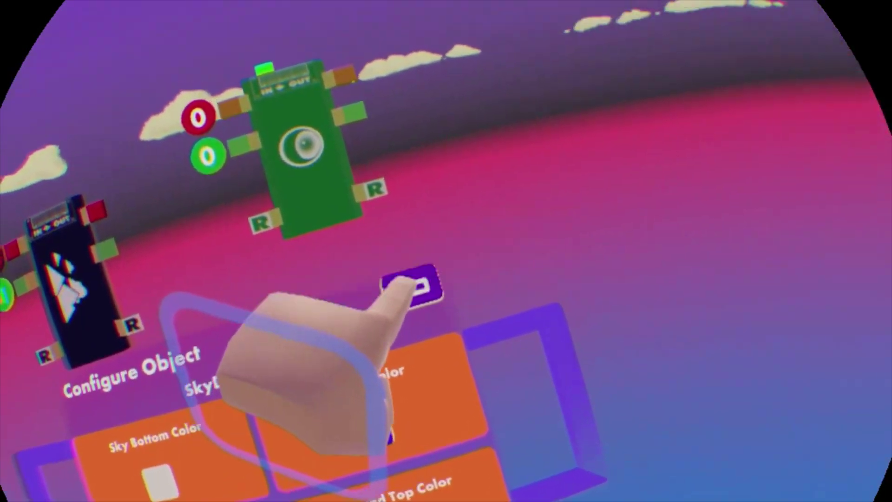
pyautogui.click(408, 286)
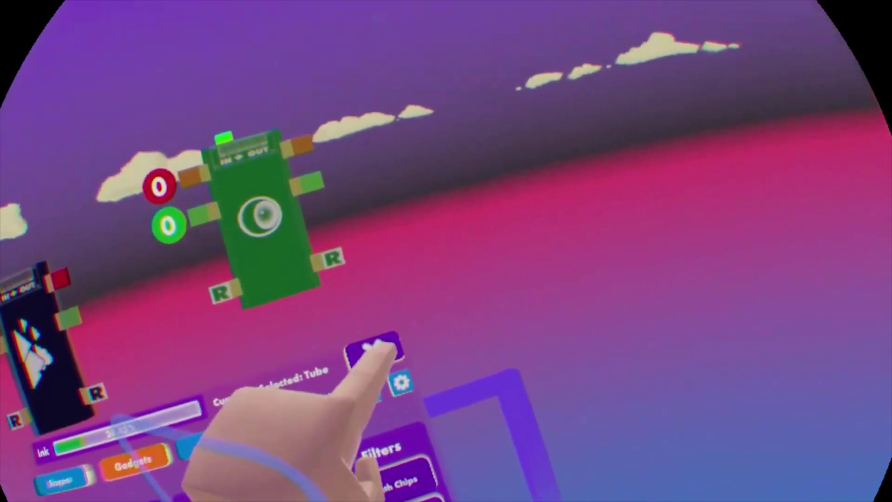